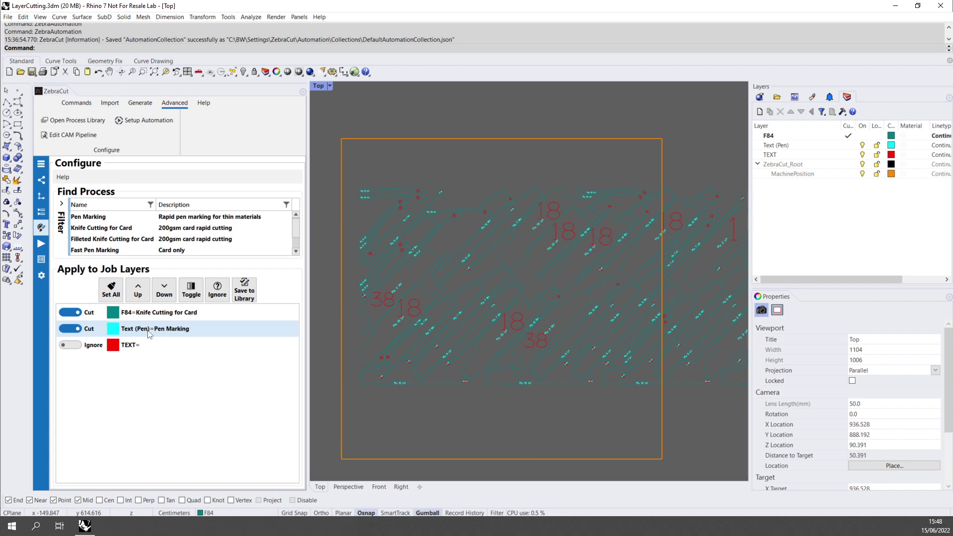
Step: Try moving the Text (Pen) job layer above the F84 layer and back below it
double_click(142, 331)
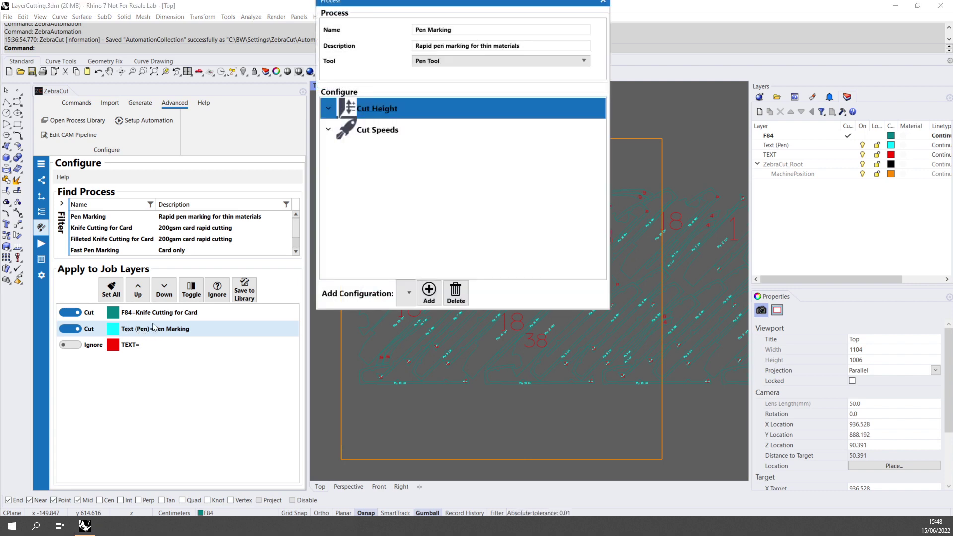
click(138, 292)
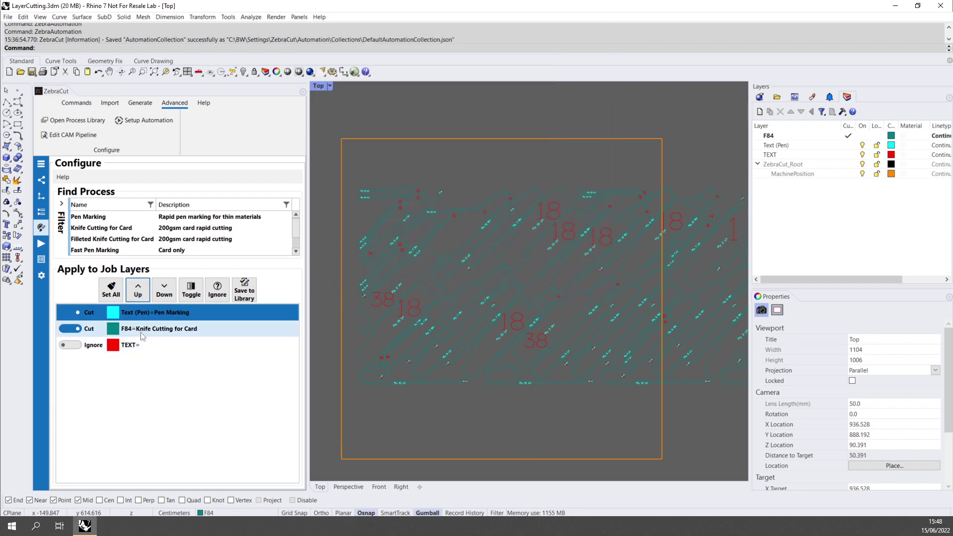
click(160, 298)
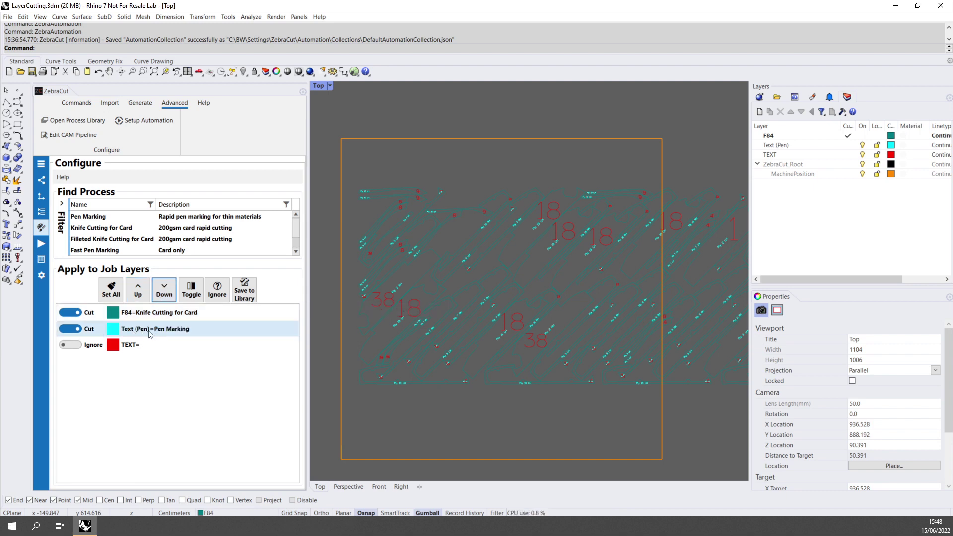
double_click(150, 331)
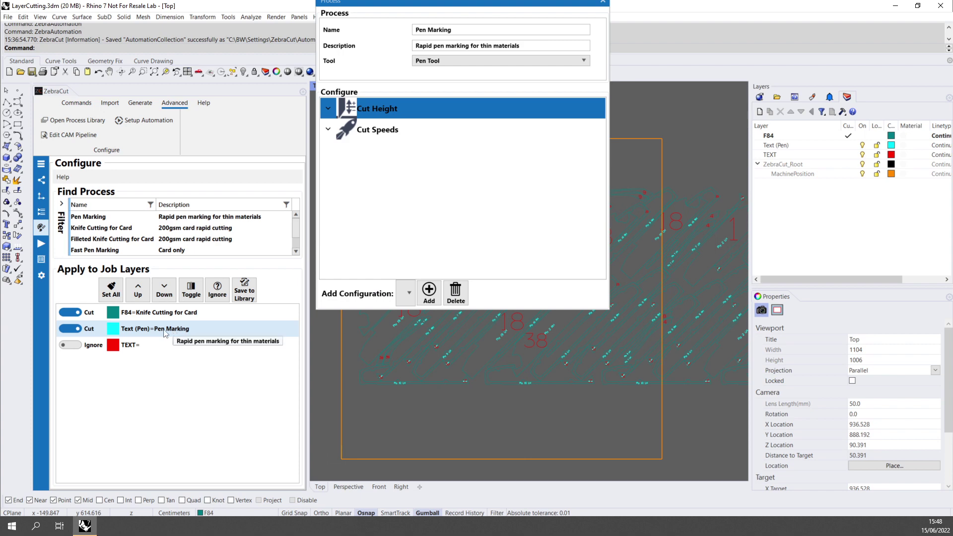
click(142, 299)
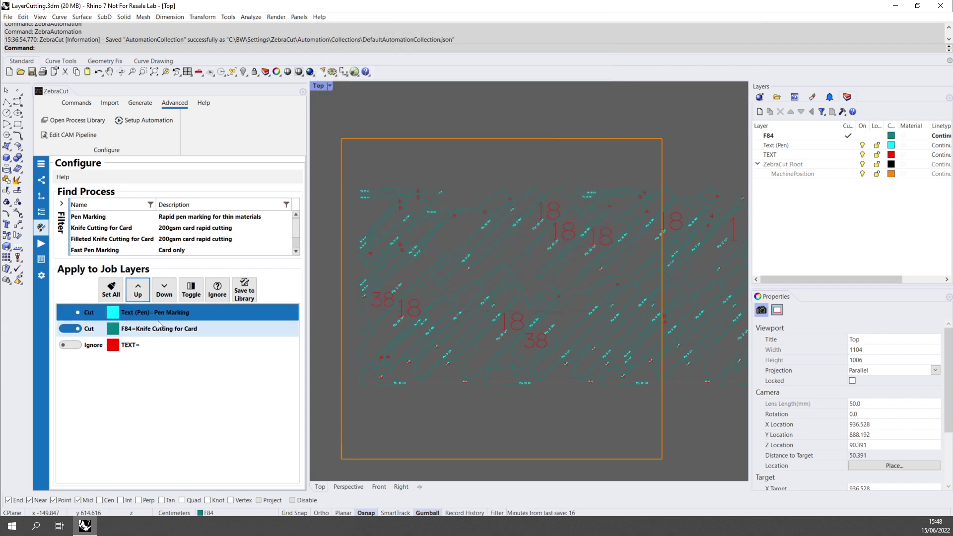
click(162, 295)
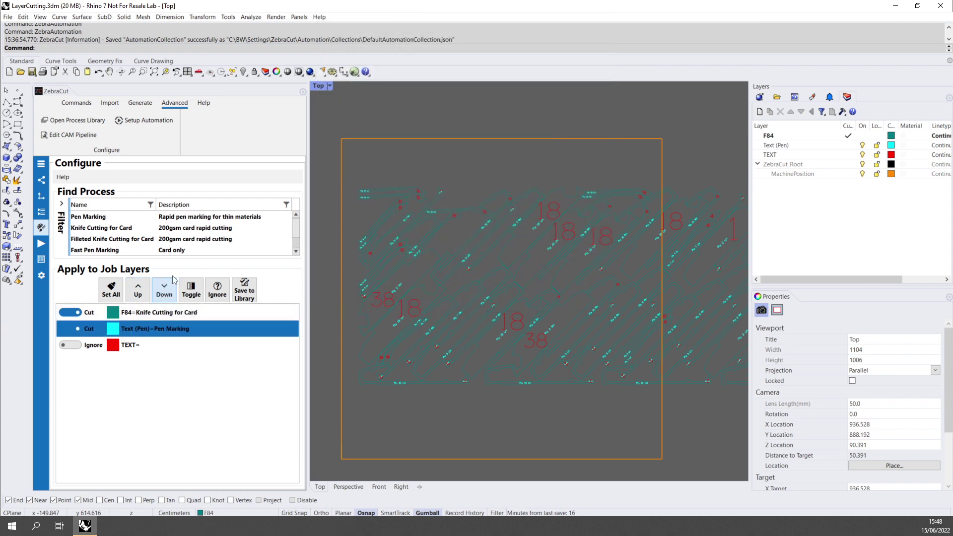
Step: Open the automation setup and add a New Manual Layer Order Automation to the collection
click(155, 119)
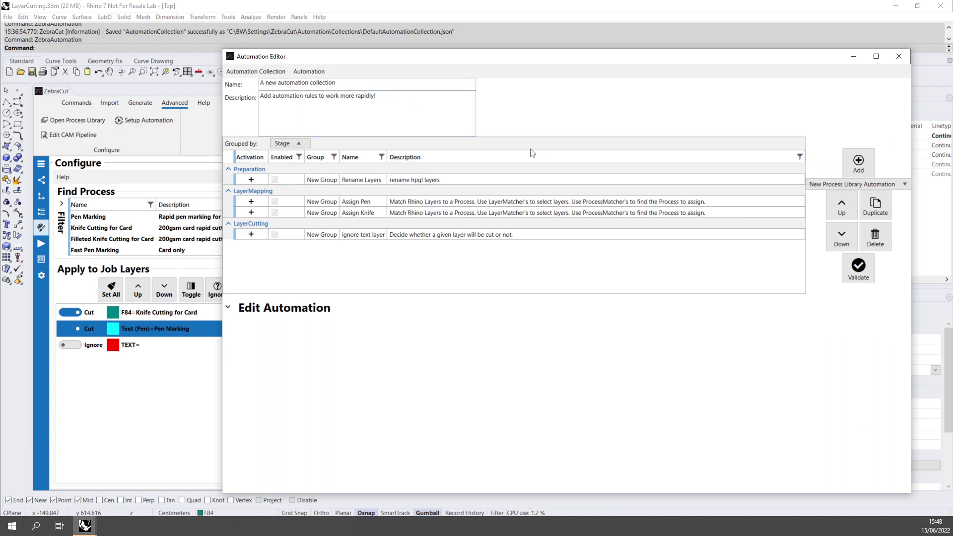
click(855, 188)
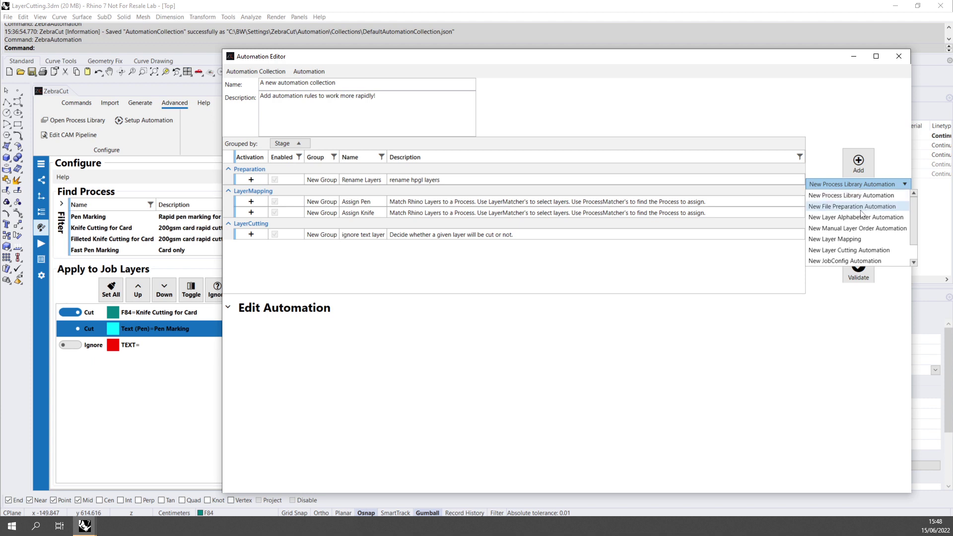
click(841, 231)
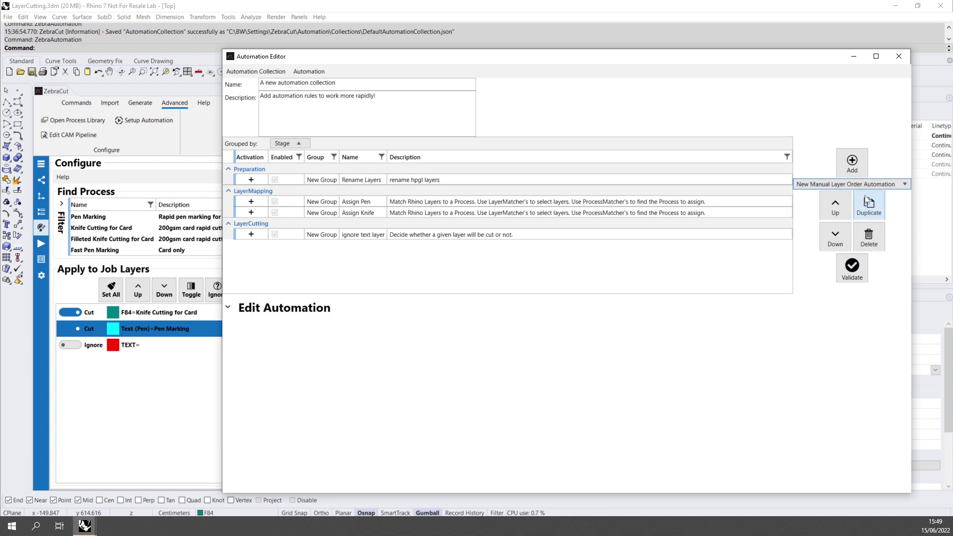
click(852, 168)
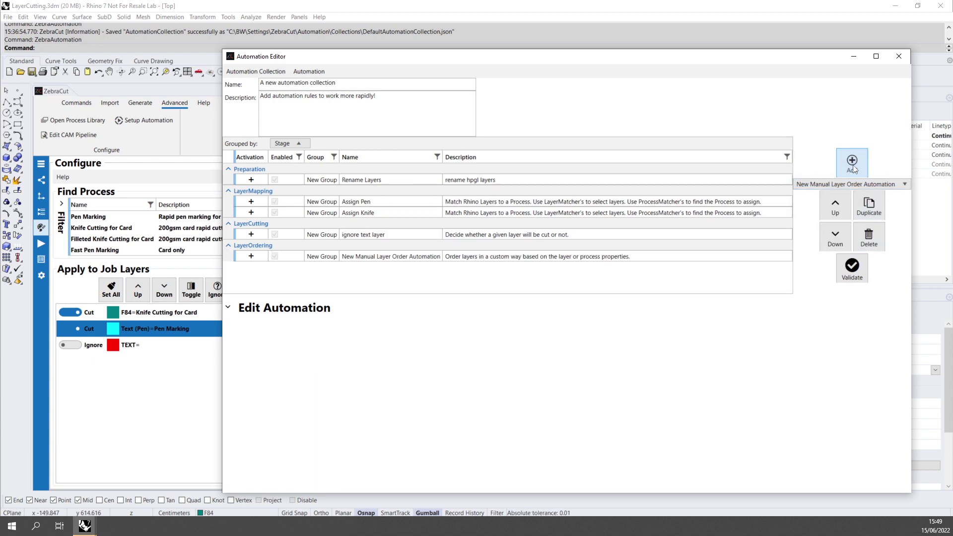
Step: Rename the new layer ordering automation as "Ensure Pen Marking is first"
click(372, 256)
click(374, 256)
double_click(367, 256)
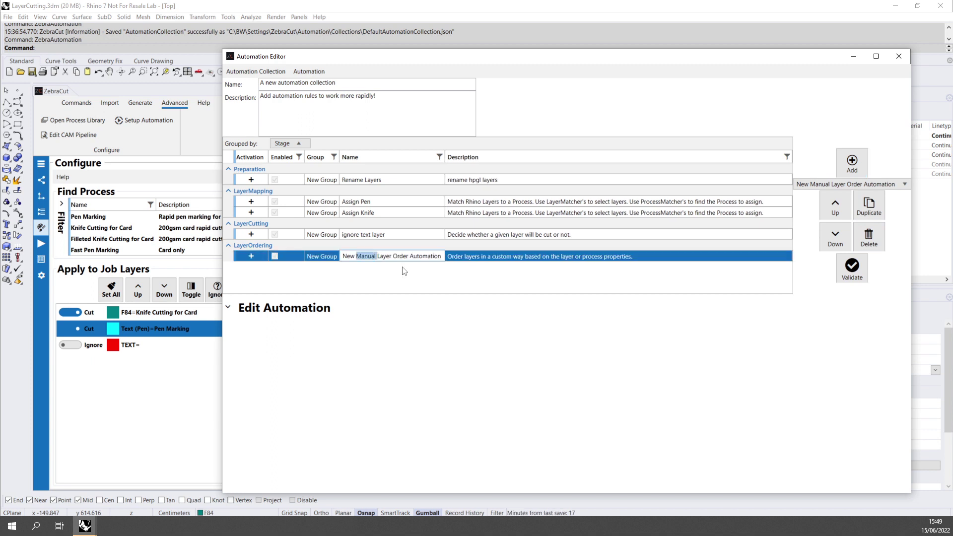
key(ctrl+a)
text(Ensu)
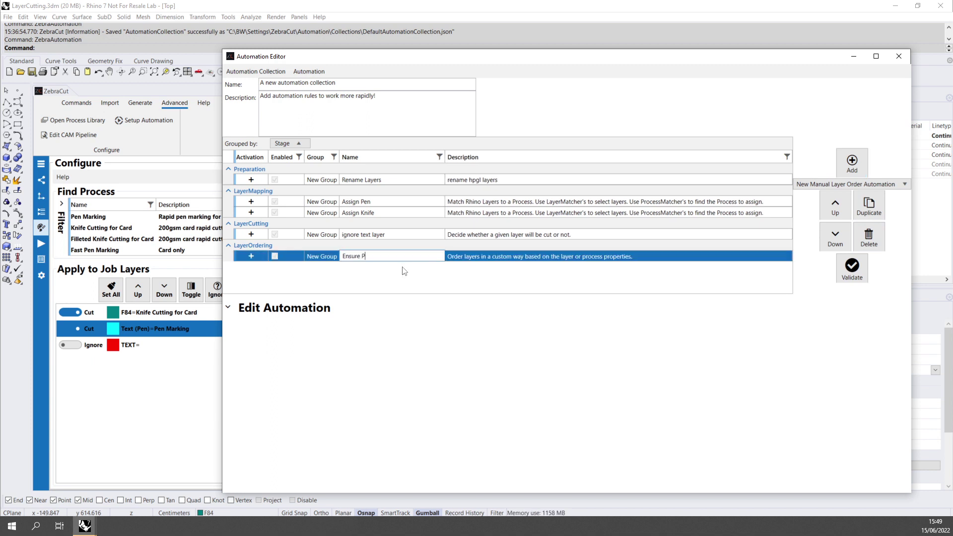
text(re Pen Marking is first)
key(Return)
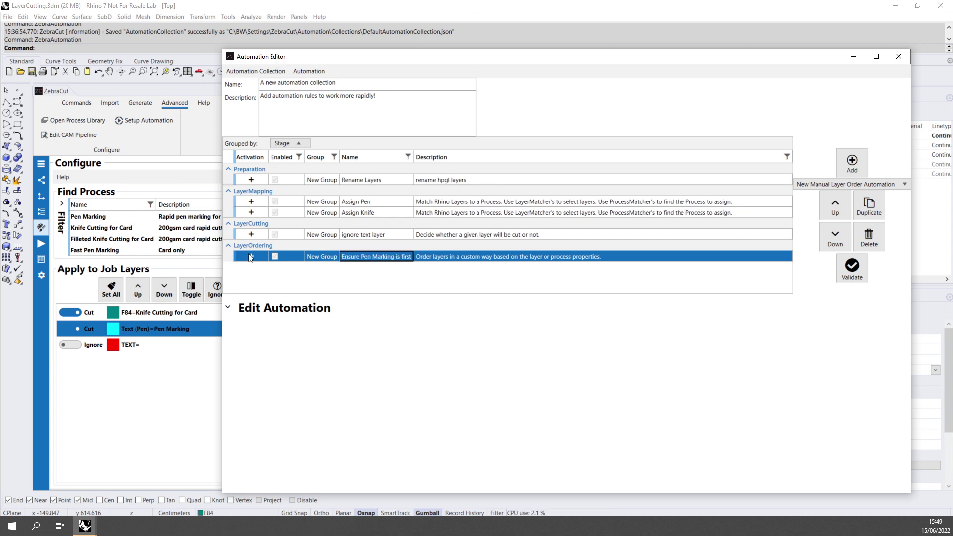
Step: Add an "Apply always." activation to the Ensure Pen Marking is first automation
click(251, 257)
scroll(312, 260, down, 2)
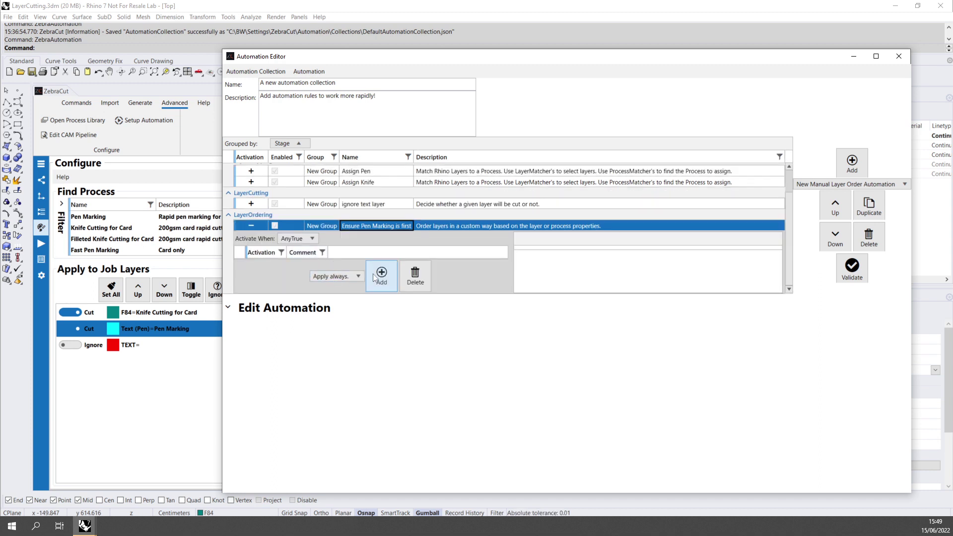
click(359, 276)
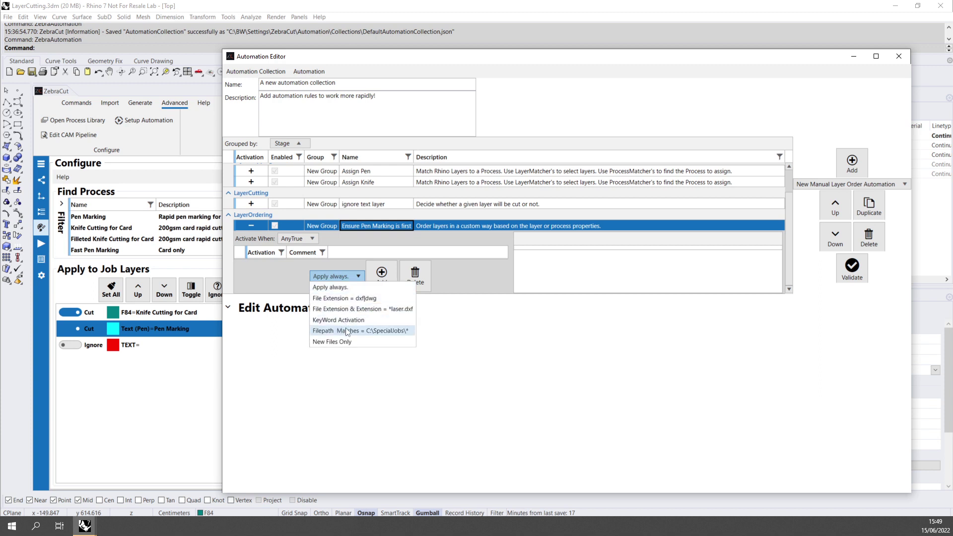
click(377, 274)
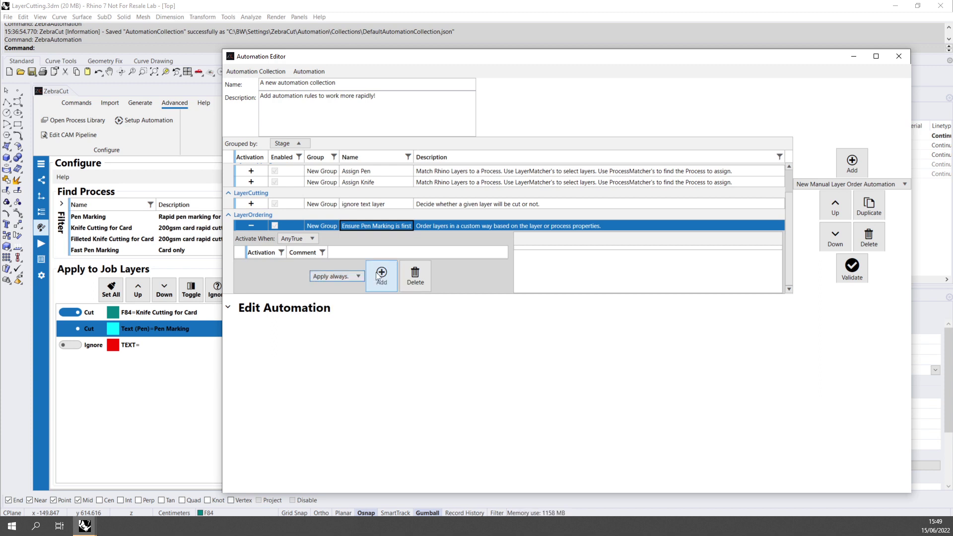
click(376, 272)
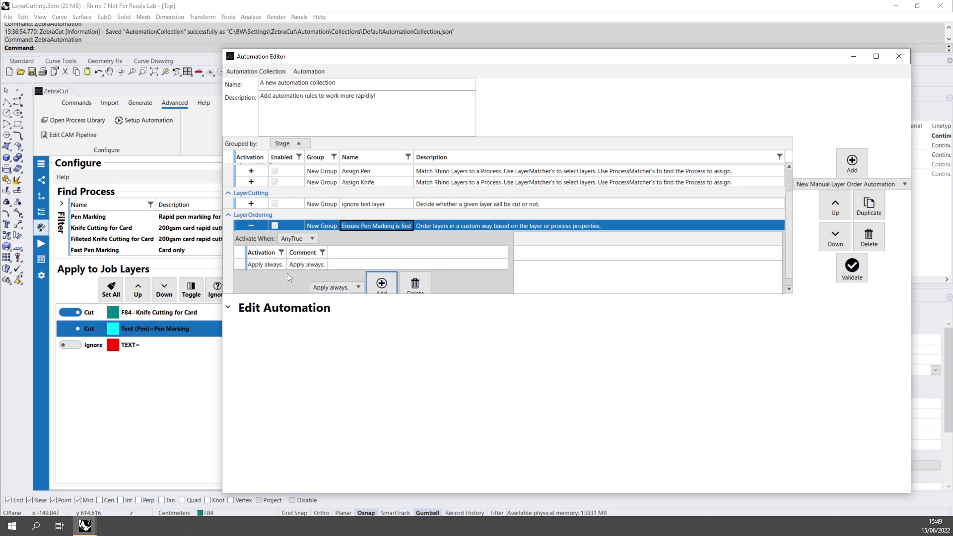
click(251, 226)
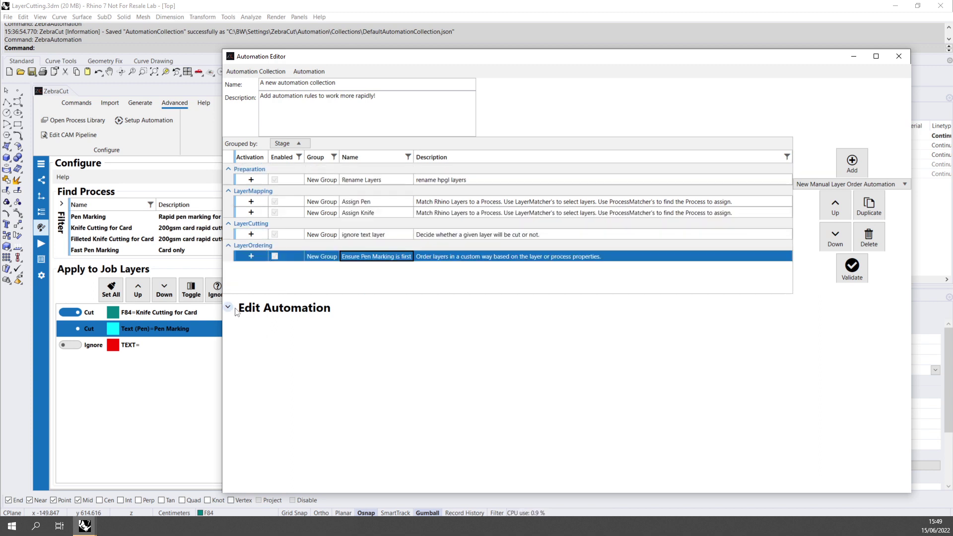
Step: Add two order groups to the manual layer ordering and name them Pen Marking and Knife Cutting, in that order
click(231, 307)
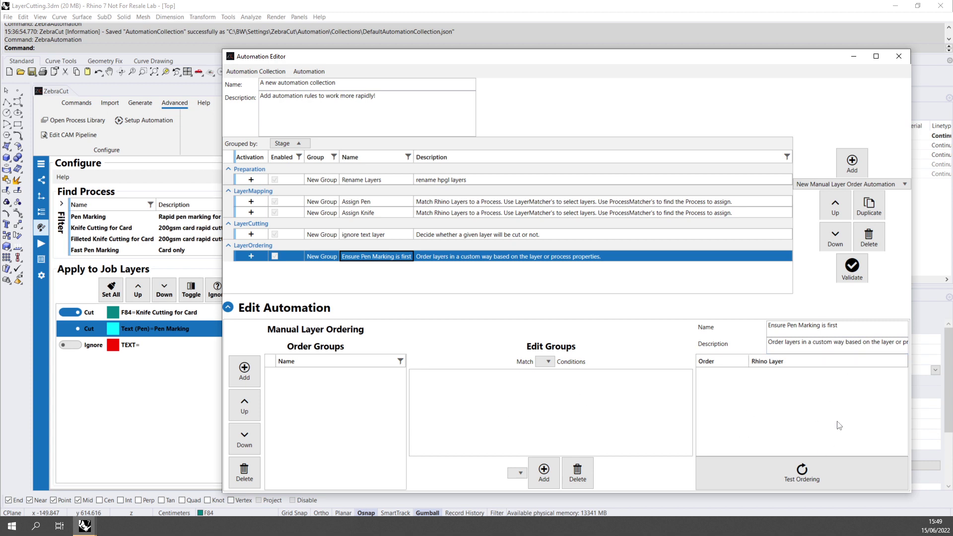
click(250, 375)
click(250, 375)
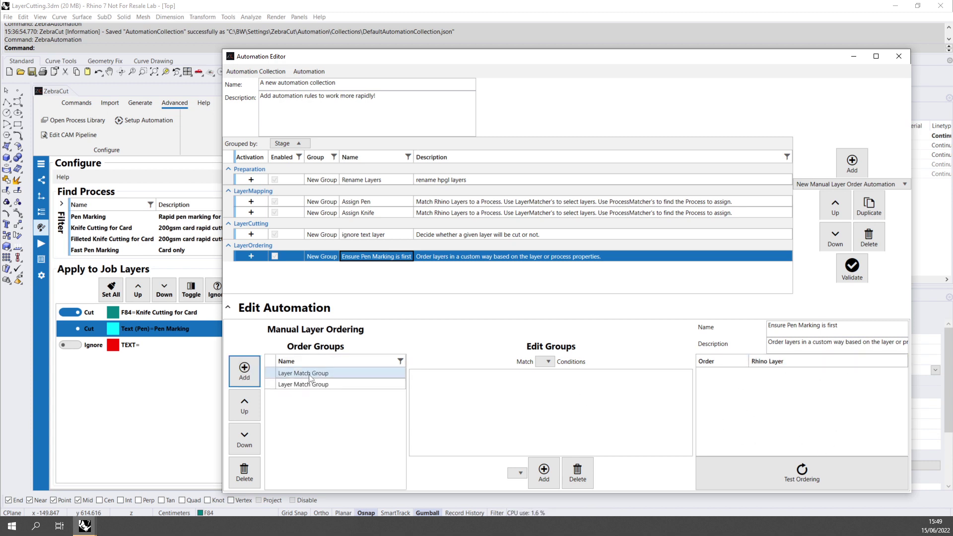
click(309, 373)
drag(335, 373, 252, 367)
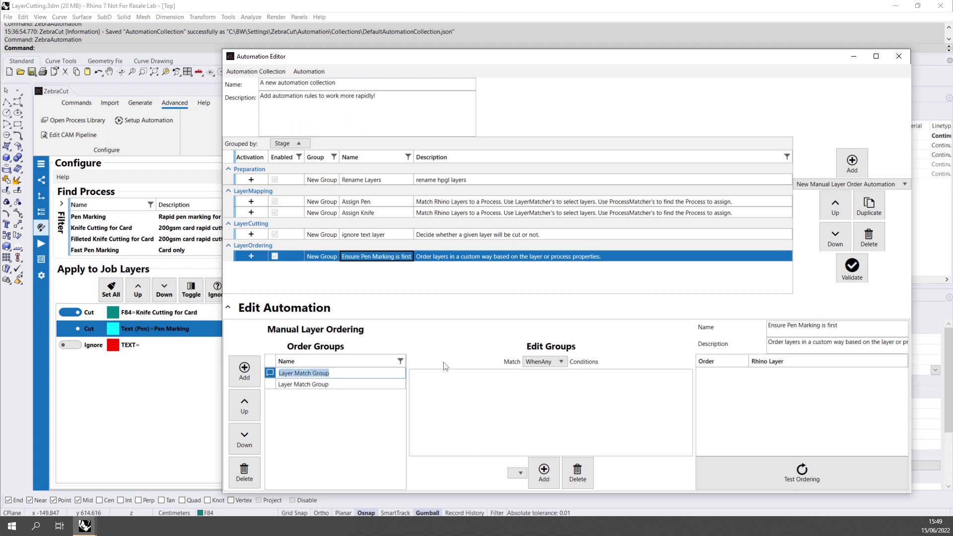
text(Pen Mas)
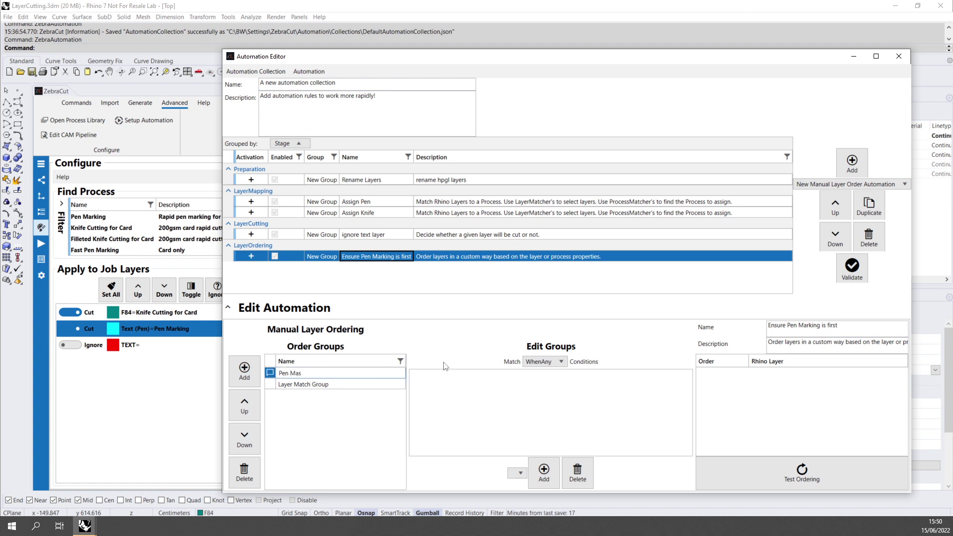
click(358, 385)
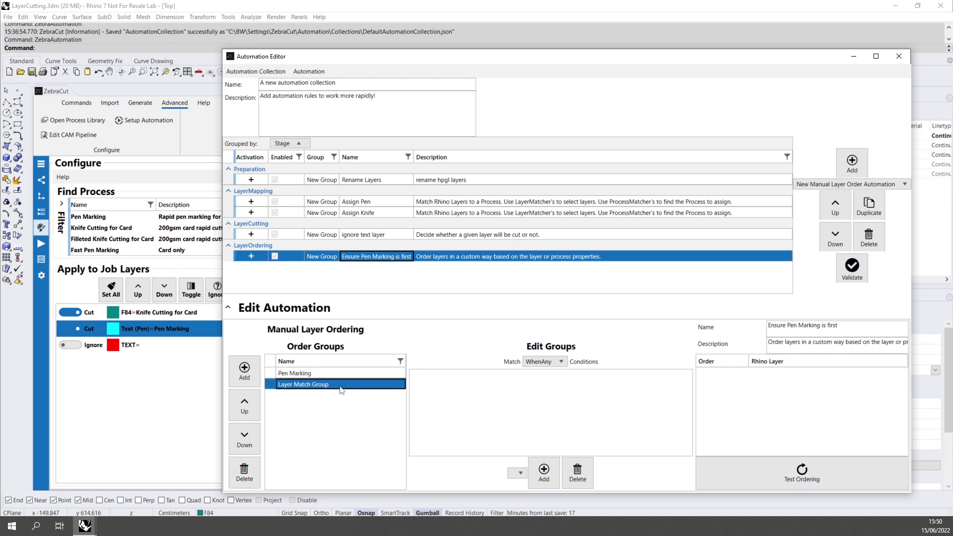
text(Knife Cutting)
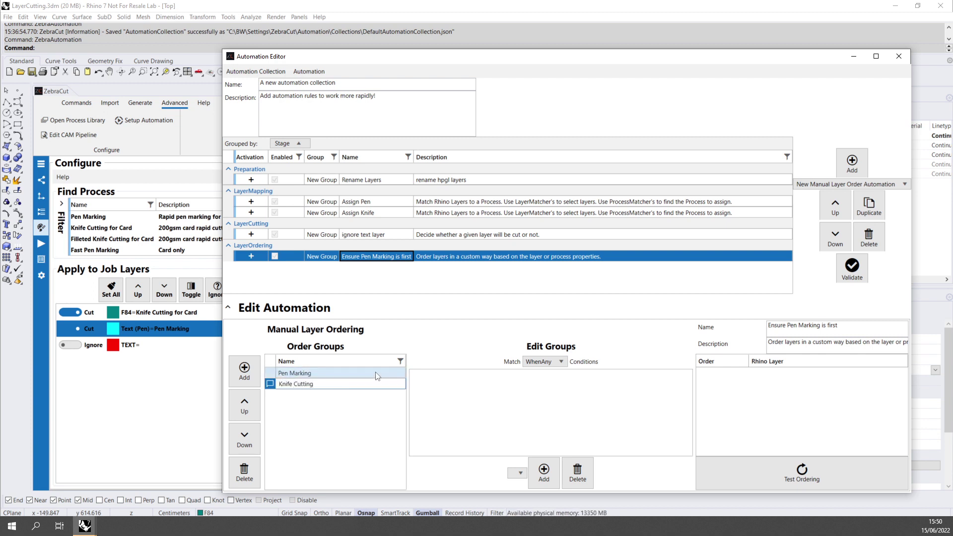
Step: Add a Process Tool condition to the Pen Marking group and set its tool to SP1_Pen
click(376, 375)
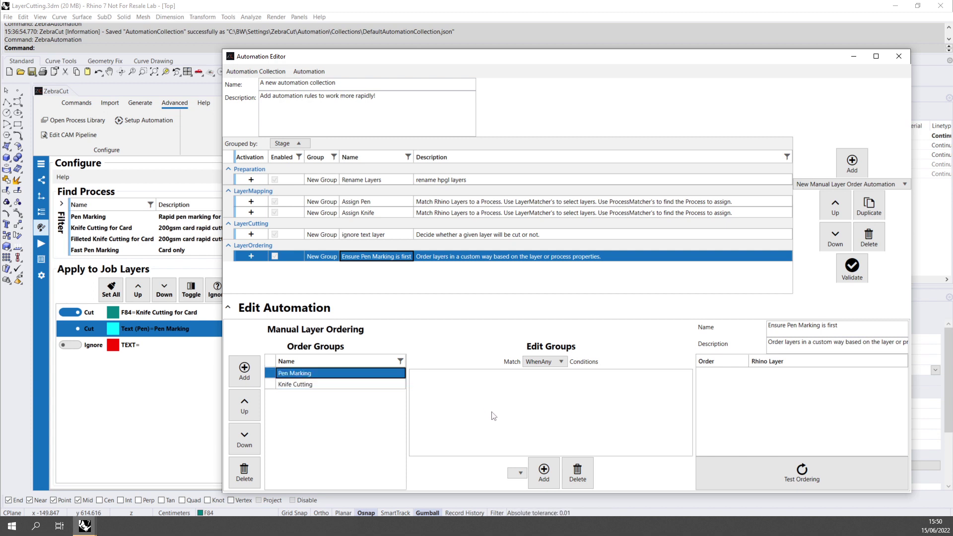
click(518, 472)
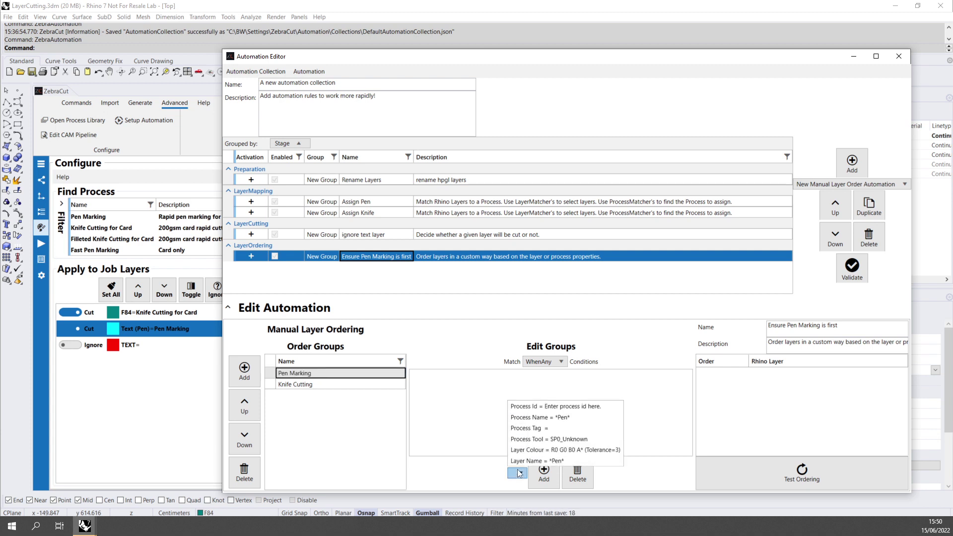
click(528, 439)
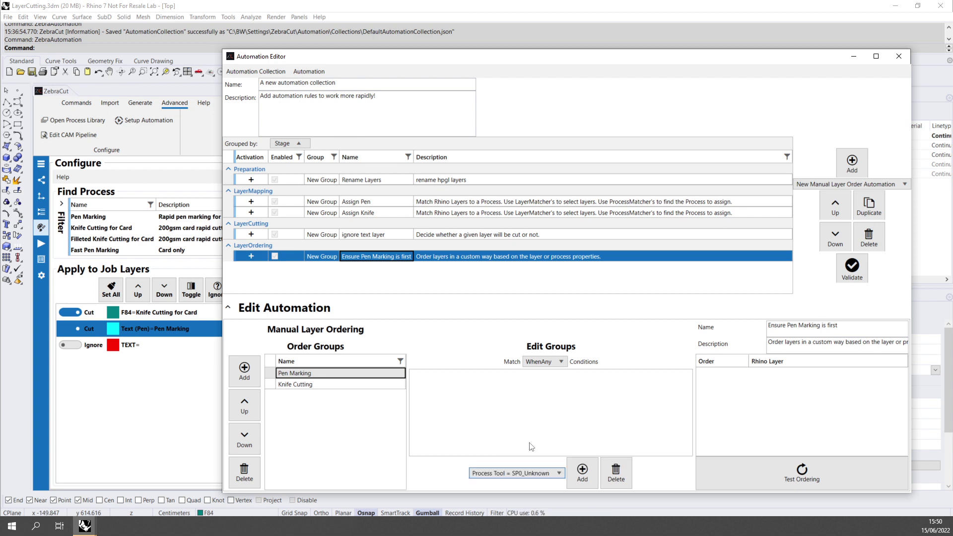
click(580, 470)
click(416, 375)
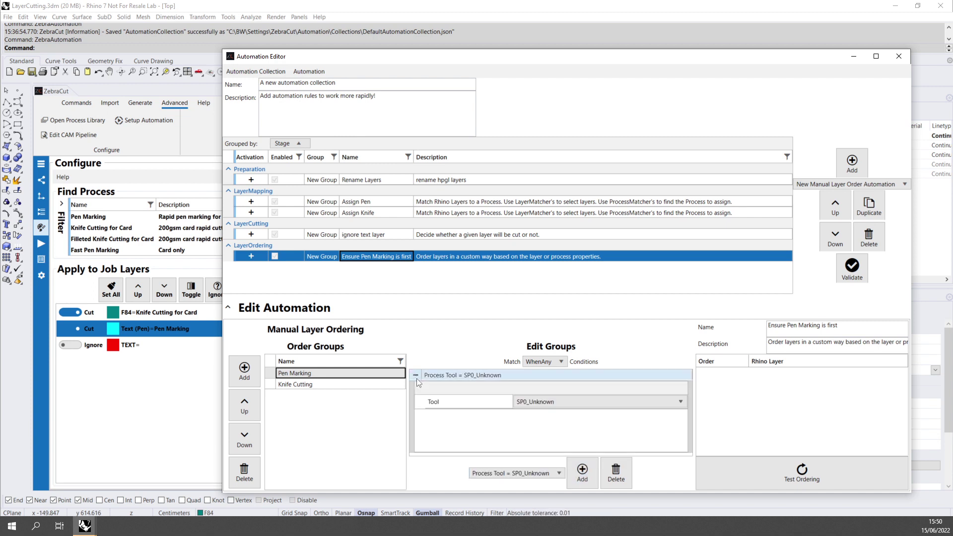
click(541, 402)
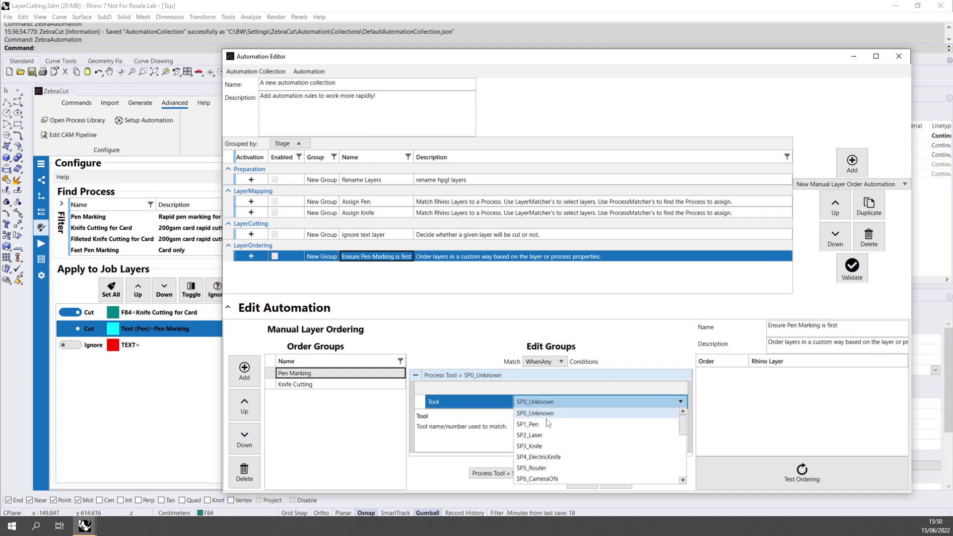
click(540, 425)
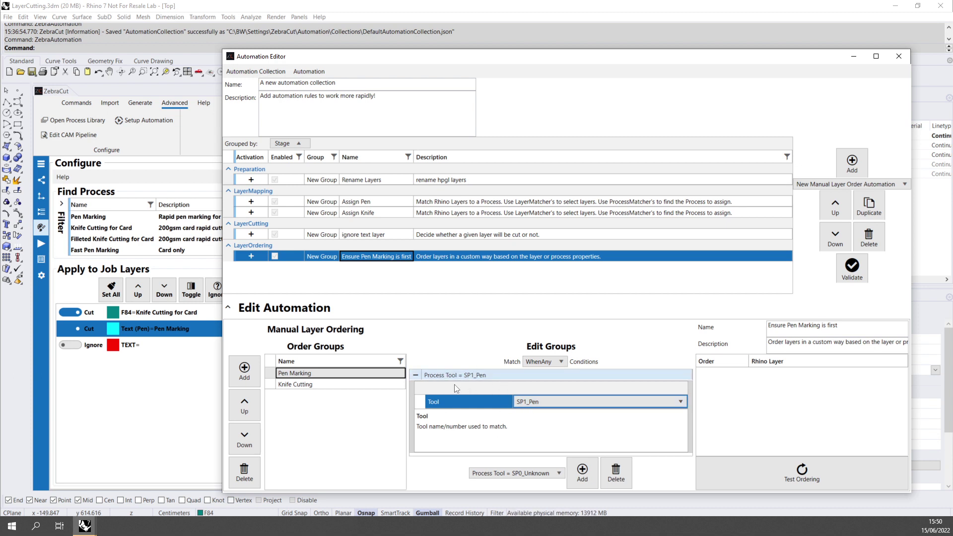
click(415, 374)
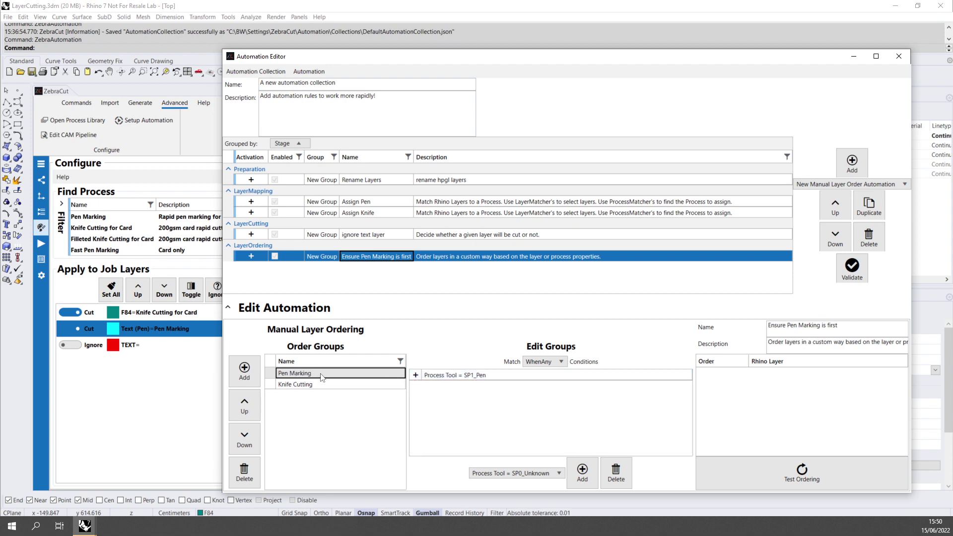
Step: Add a Process Tool condition to the Knife Cutting group and set its tool to SP3_Knife
click(300, 384)
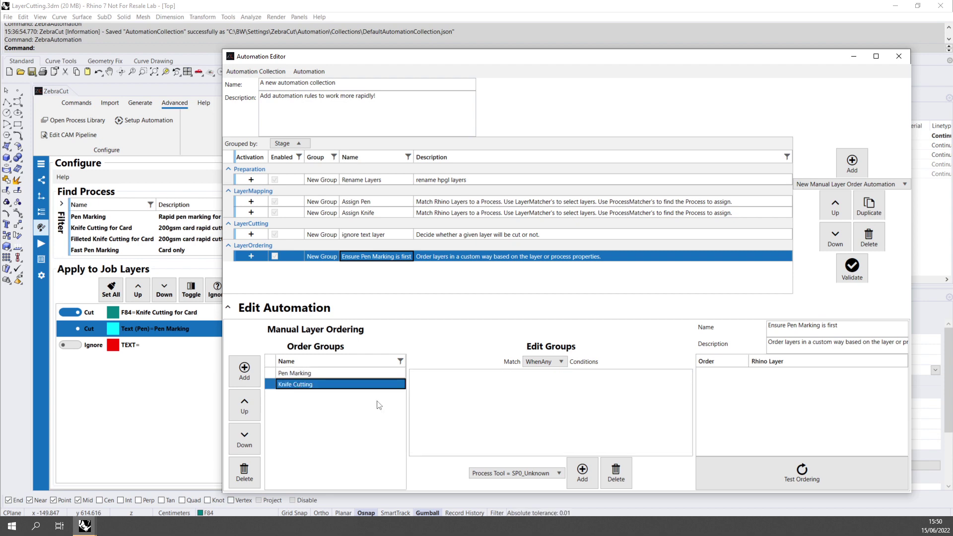
click(525, 471)
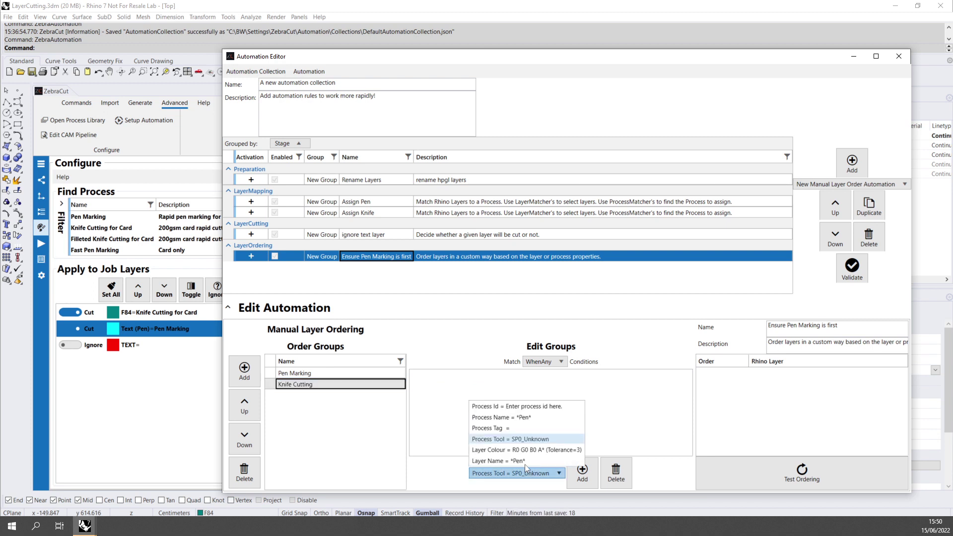
click(516, 439)
click(580, 472)
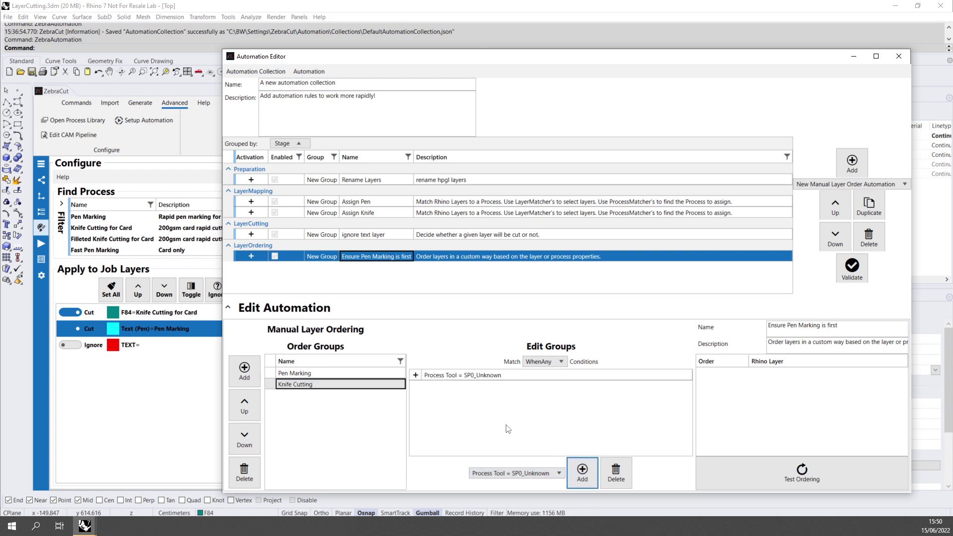
click(415, 374)
click(540, 402)
click(540, 403)
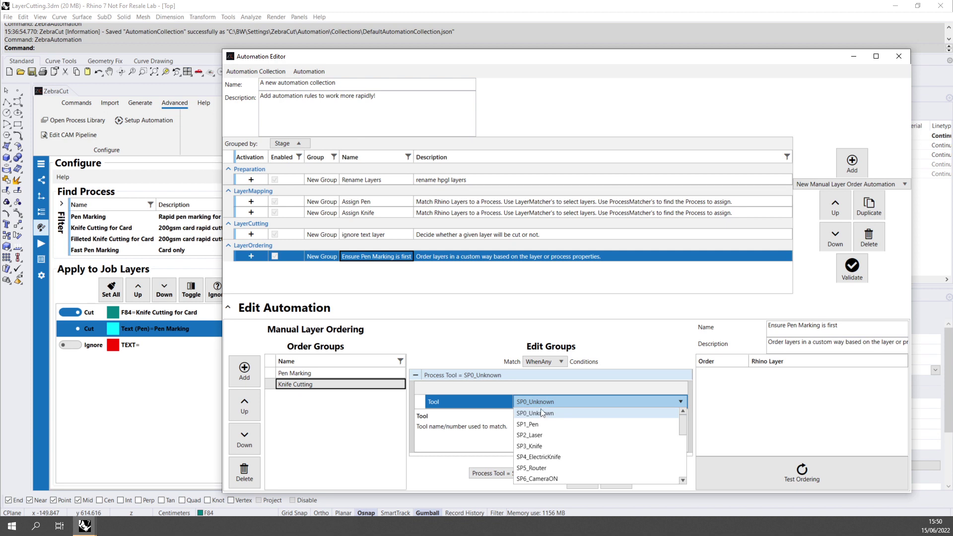
click(536, 446)
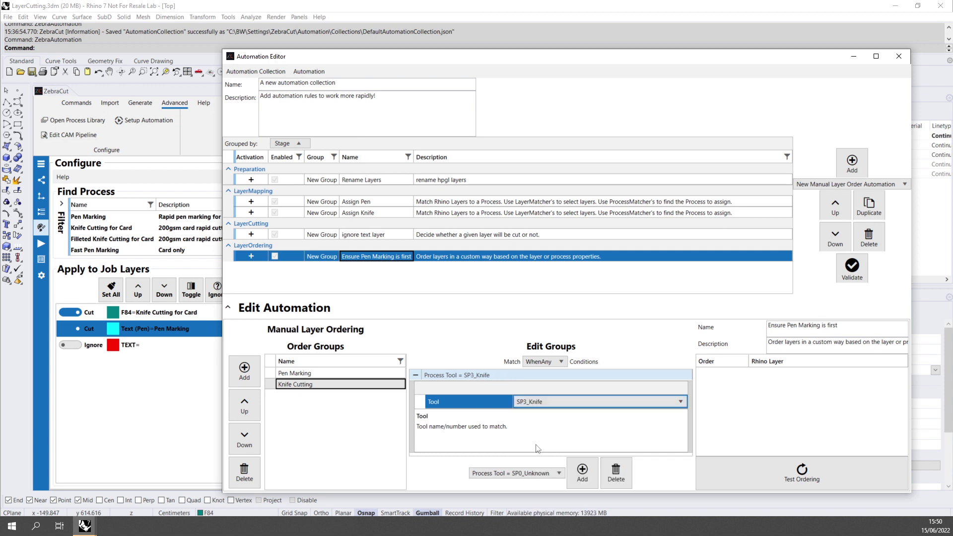
click(415, 375)
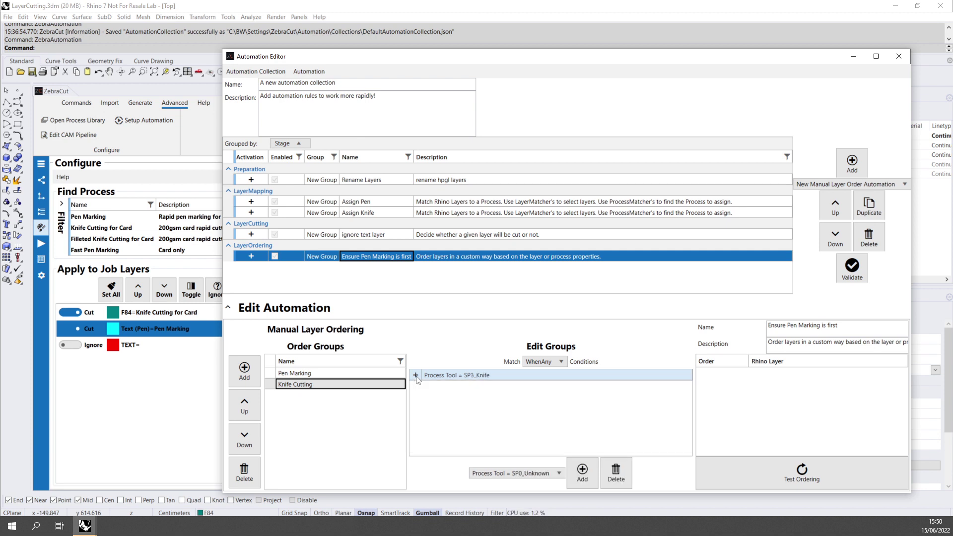
Step: Move the Pen Marking order group below Knife Cutting and return it to first place
click(302, 373)
click(252, 434)
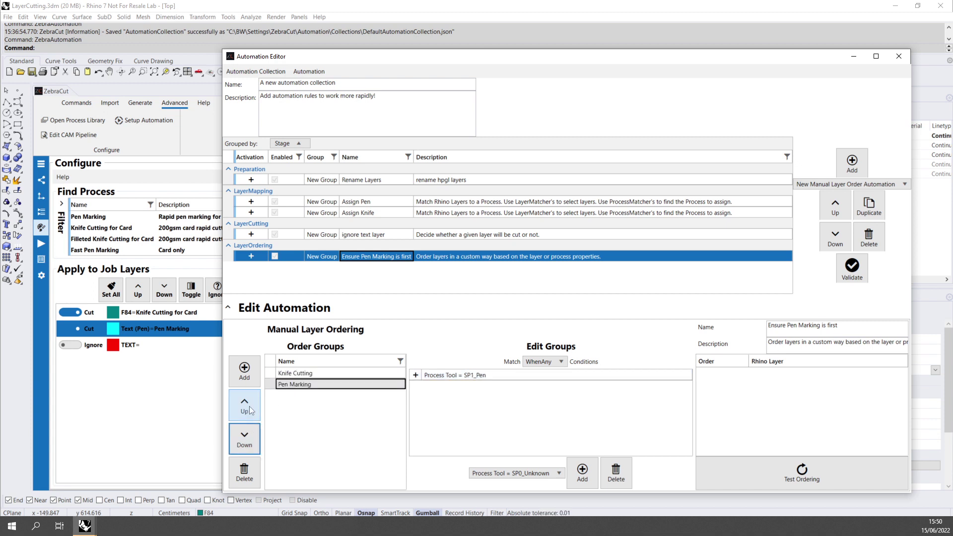
click(248, 406)
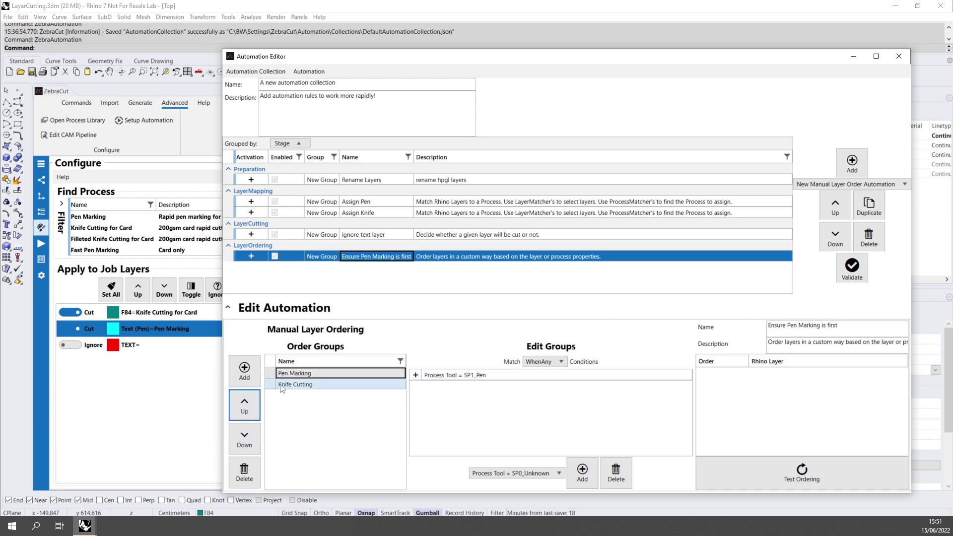
Step: Test the manual layer ordering, and save the automation collection while closing its editor
click(587, 419)
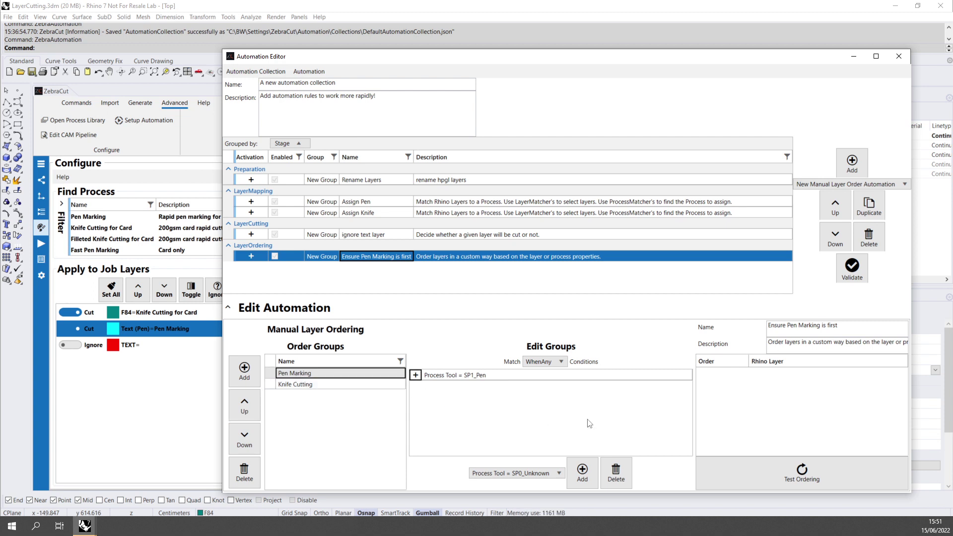
click(767, 462)
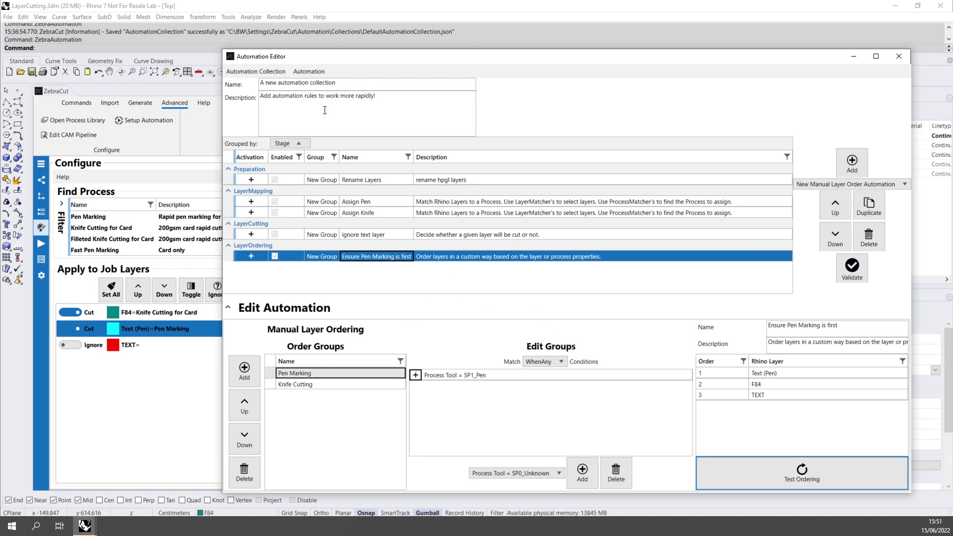
click(256, 71)
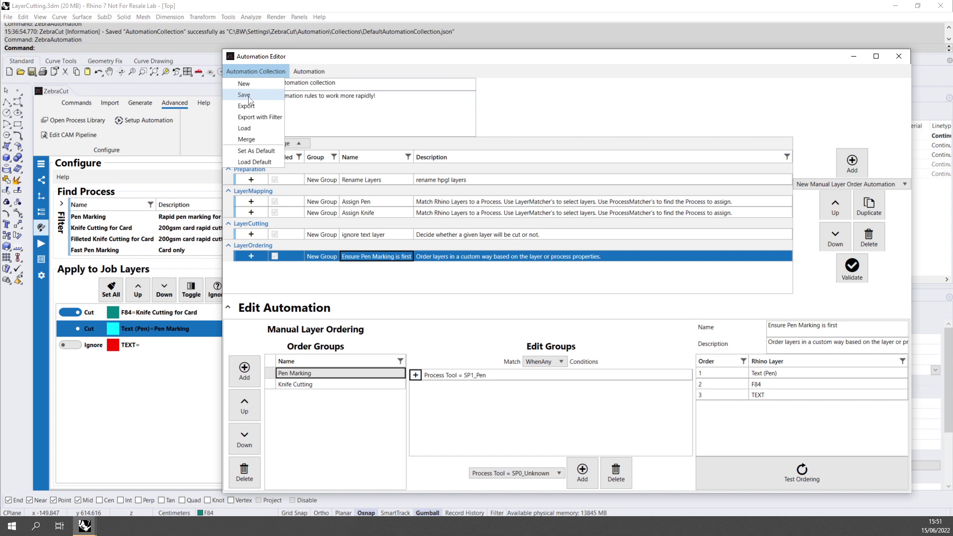
click(249, 99)
click(898, 57)
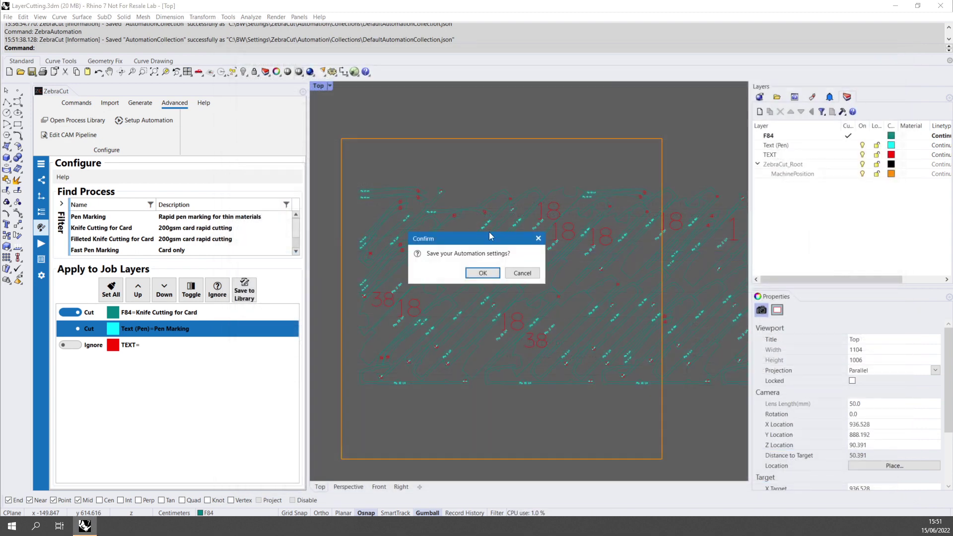
click(482, 272)
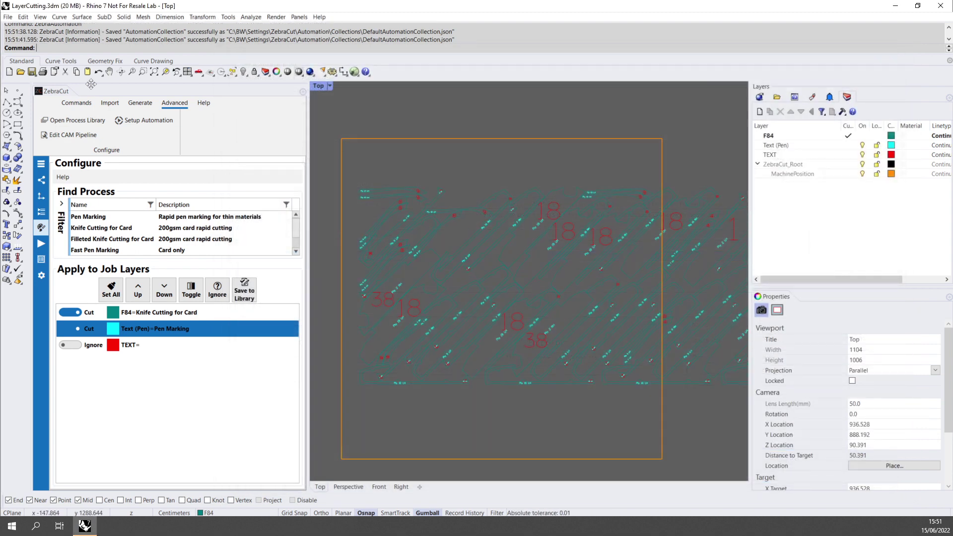
Step: Revert LayerCutting.3dm to its previously saved version so the automations run on the reloaded model
click(8, 17)
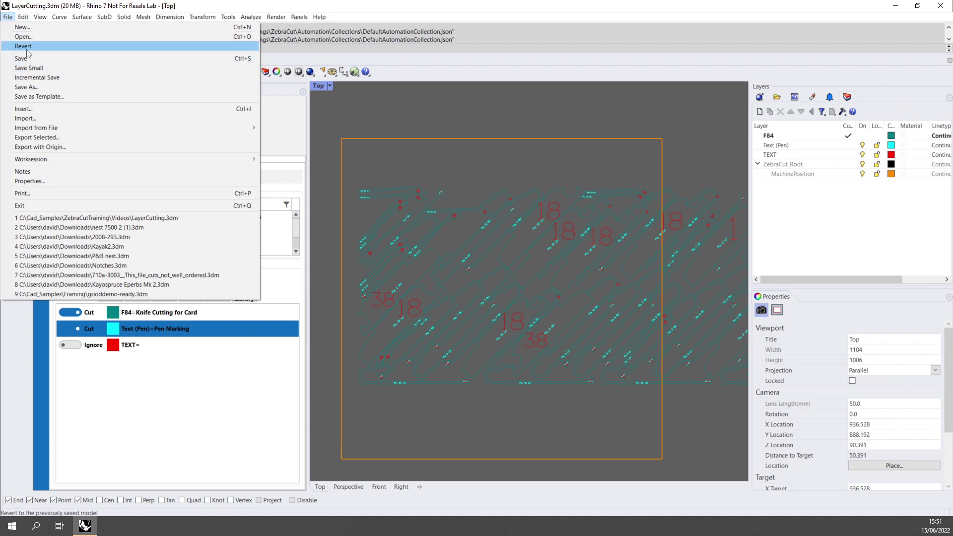
click(23, 46)
click(492, 304)
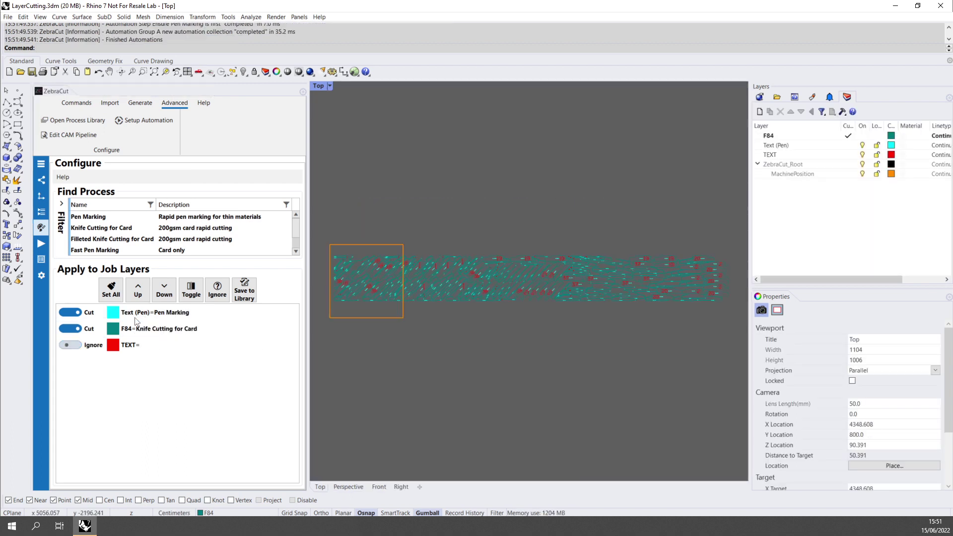
click(92, 346)
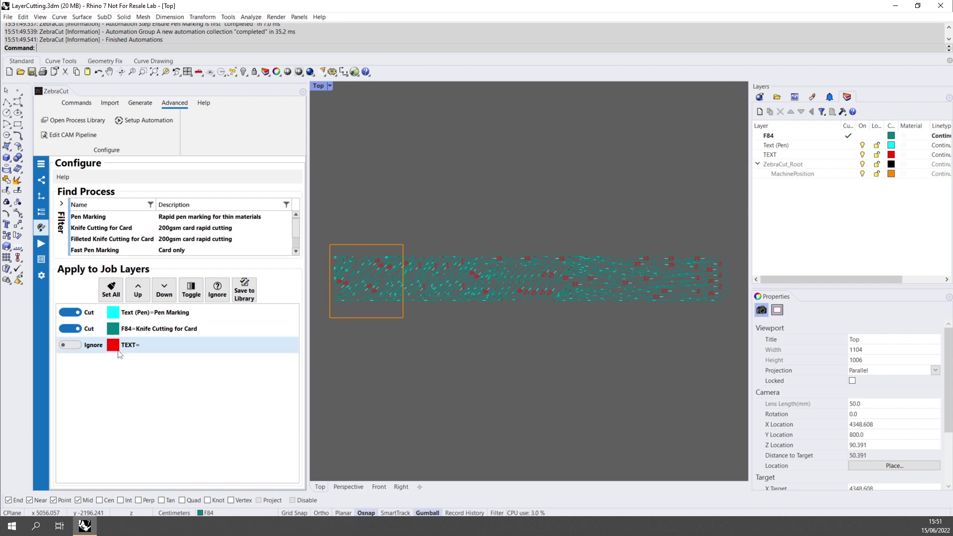
Step: Reopen the automation setup, add a New Layer Alphabetizer Automation to the collection and select it
click(144, 125)
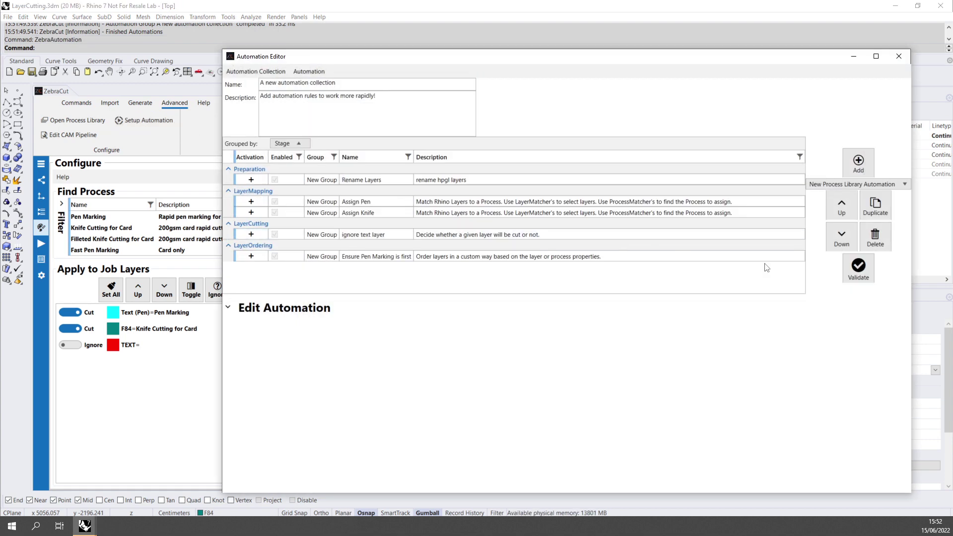
click(853, 185)
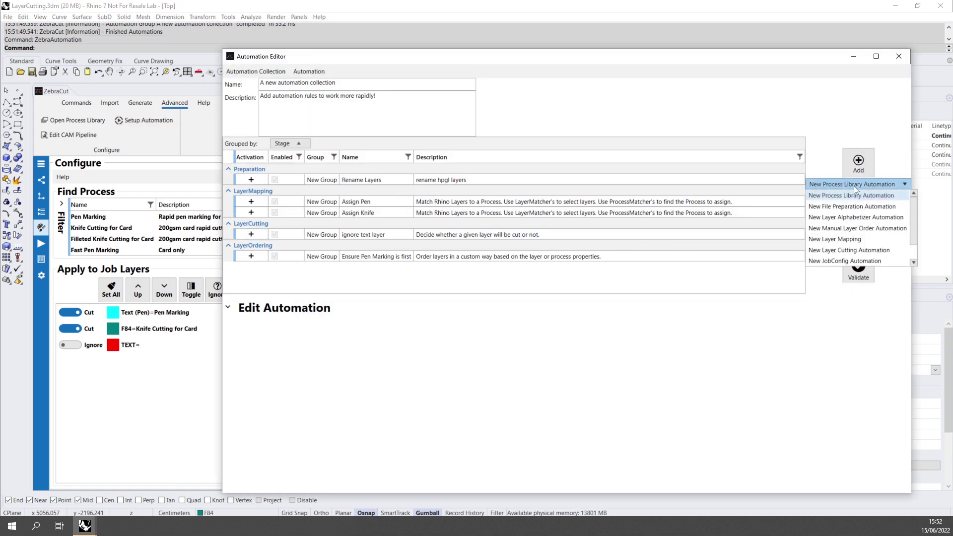
click(880, 221)
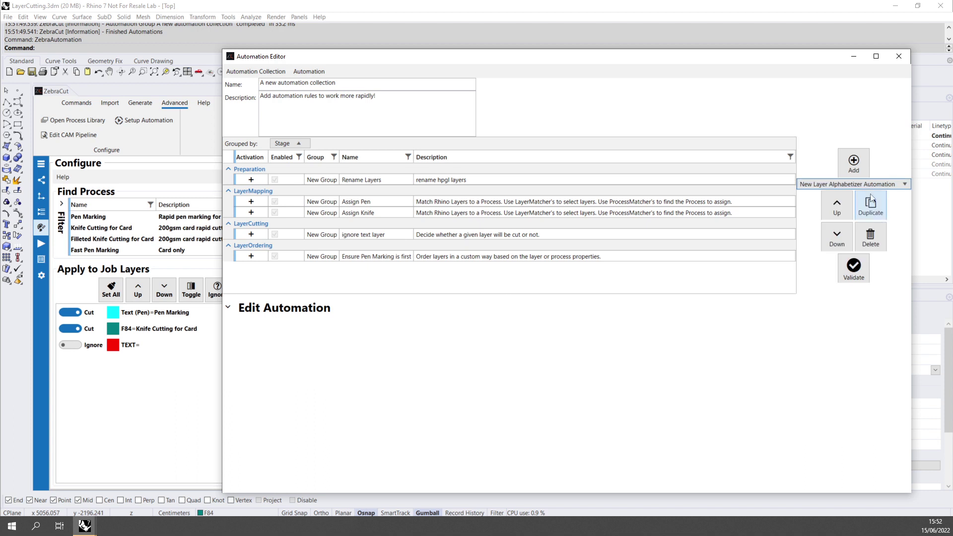
click(858, 167)
click(356, 268)
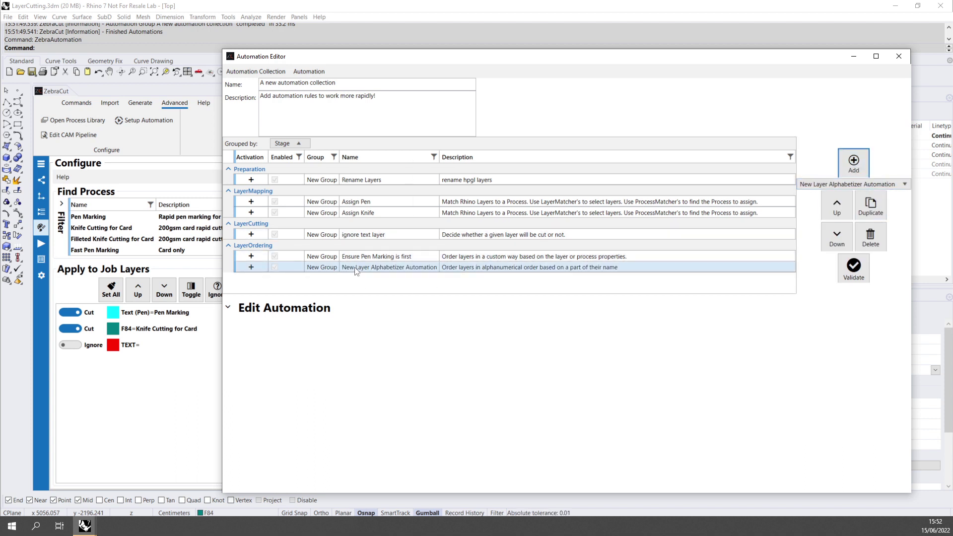